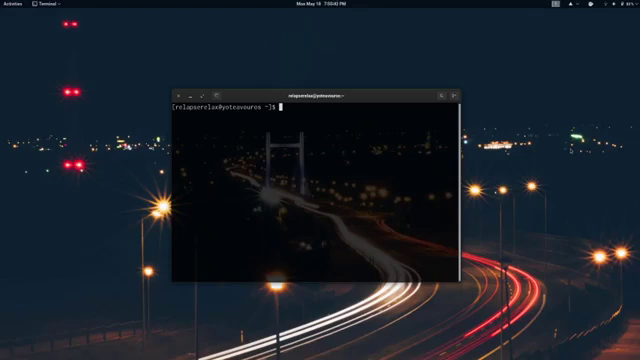
Rerun 'yay -S dpkg' from history, enter the sudo password and confirm the reinstall
key("Up")
key("Up")
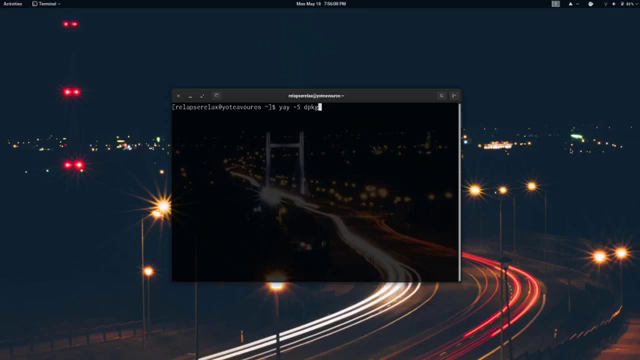
key("Return")
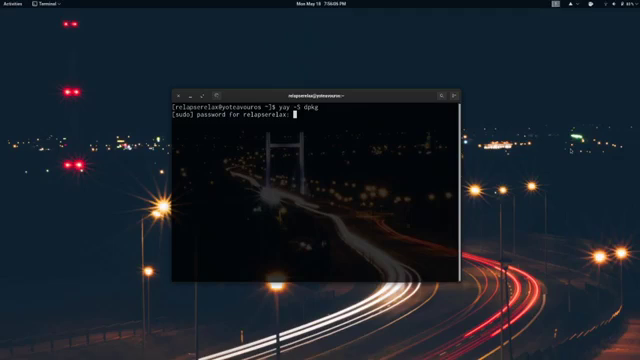
key("Return")
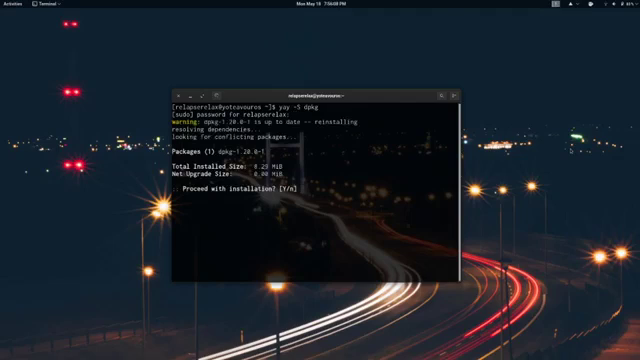
key("Return")
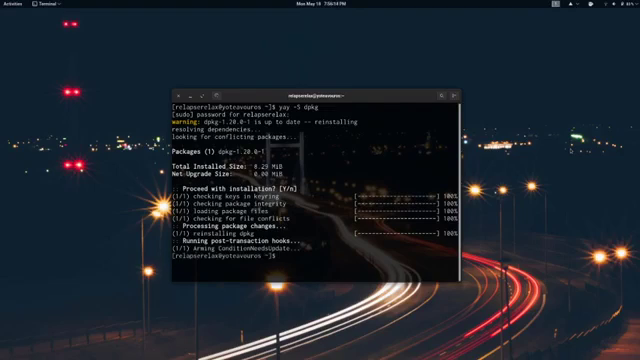
type("sudo ")
type("d")
type("pkg ")
type("-i")
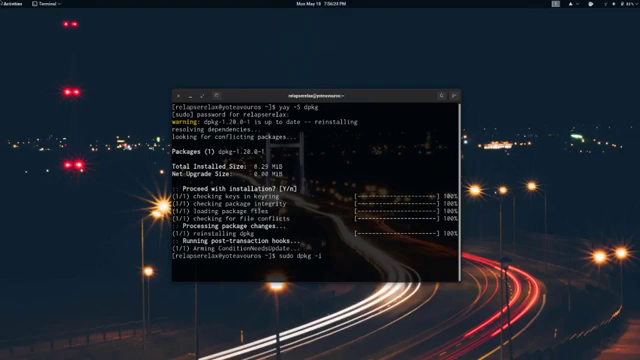
Run 'sudo dpkg -i' on the Linux.deb dragged in from the m64 folder in Files
key("super")
left_click(200, 290)
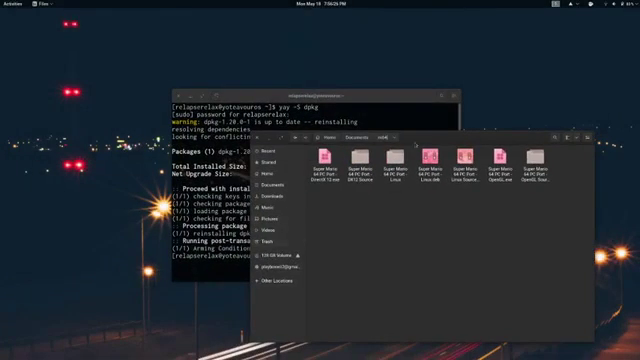
mouse_move(415, 145)
left_mouse_down()
mouse_move(171, 305)
mouse_move(366, 213)
left_mouse_up()
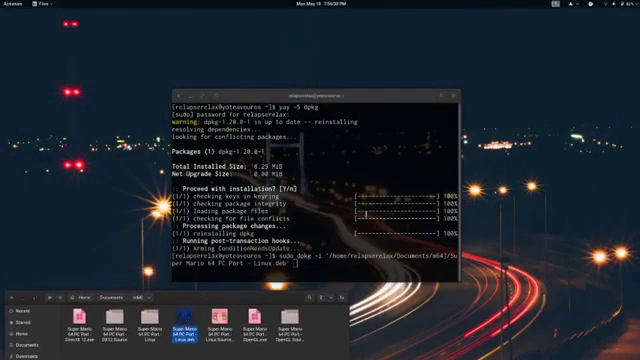
key("Return")
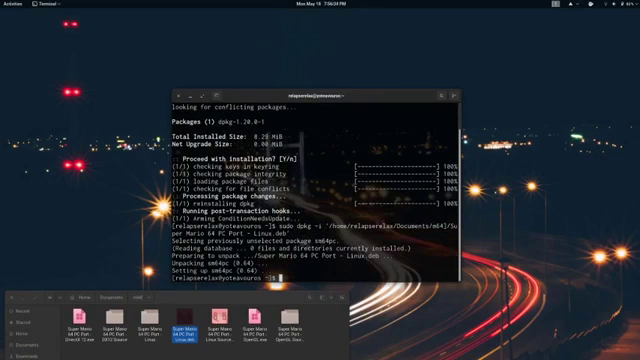
key("super")
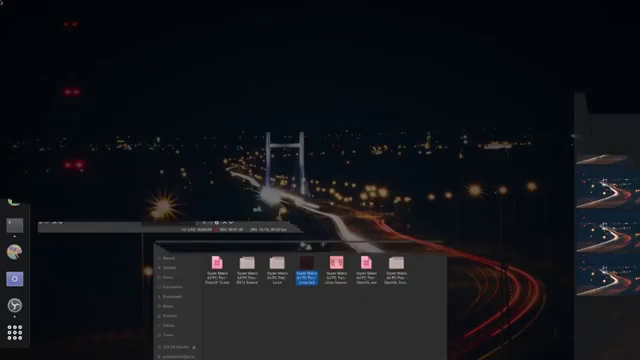
type("sm64pc")
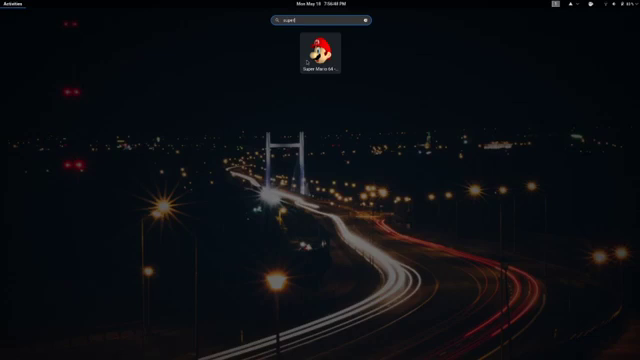
Launch Super Mario 64, centre its window at the file-select screen, then close it
left_click(307, 62)
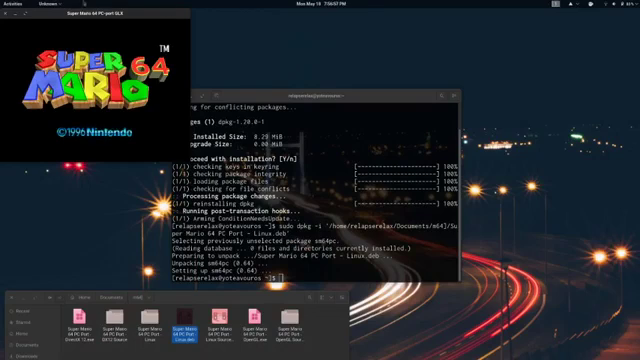
left_click_drag(100, 13, 310, 119)
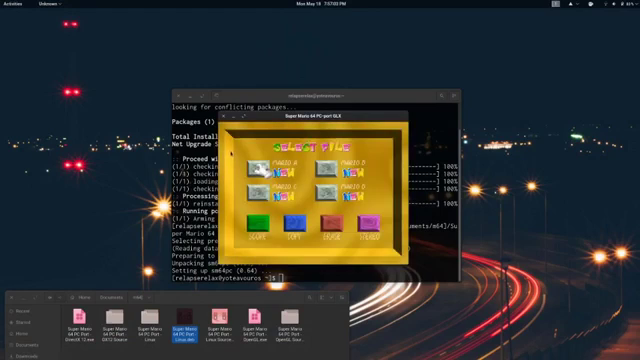
left_click(223, 115)
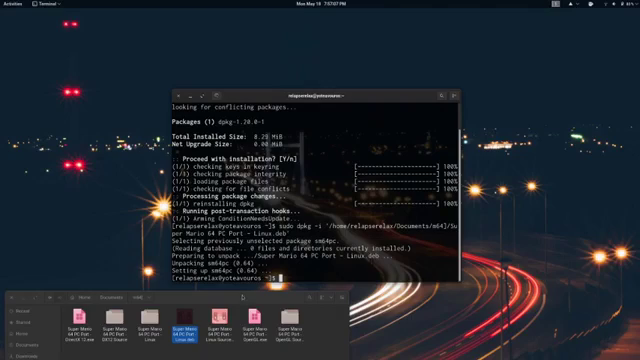
Focus the Files window, then bring OBS Studio to the front from the overview
left_click(330, 340)
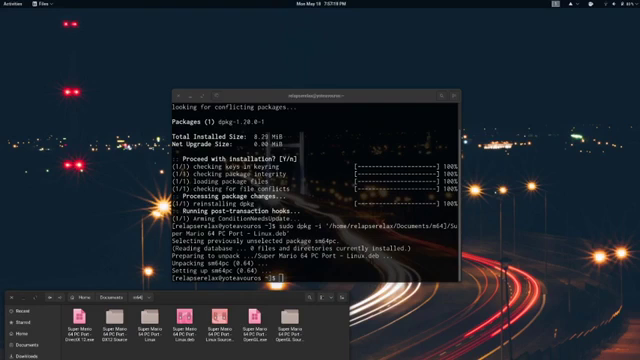
key("super")
left_click(219, 147)
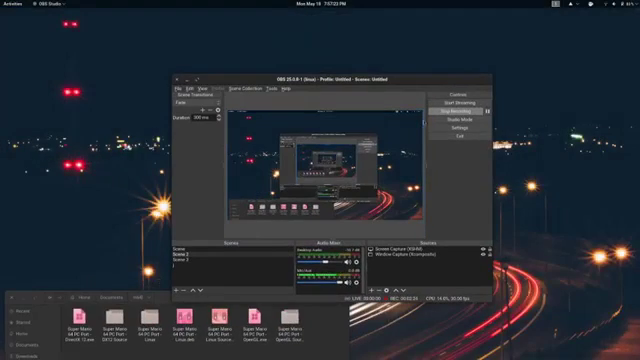